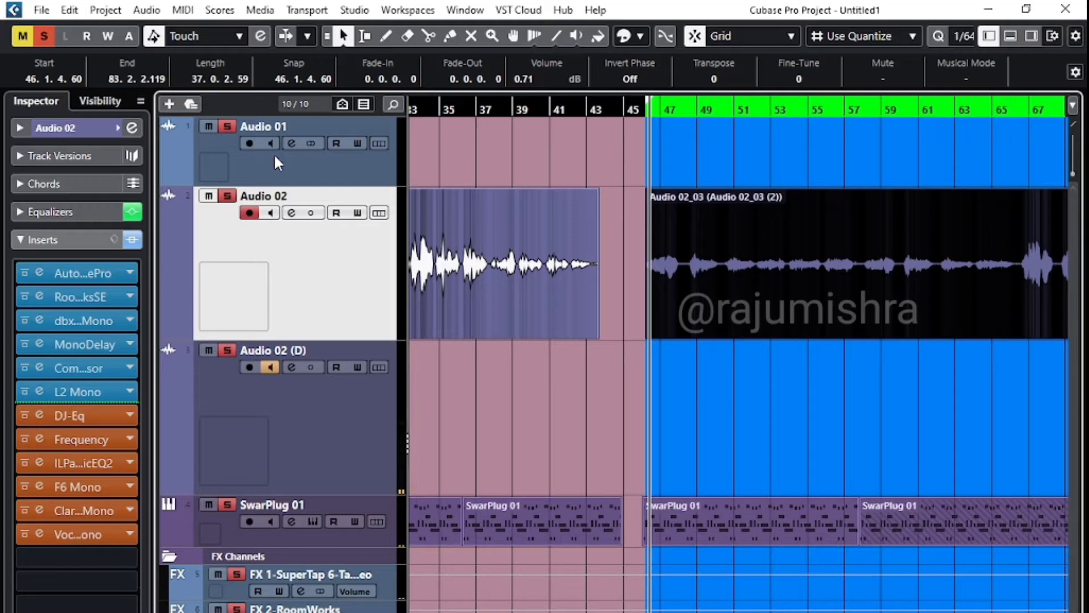
Show the lower zone beneath the project window and display the Audio 02 track settings in the Inspector.
click(1008, 38)
click(1008, 39)
click(1008, 39)
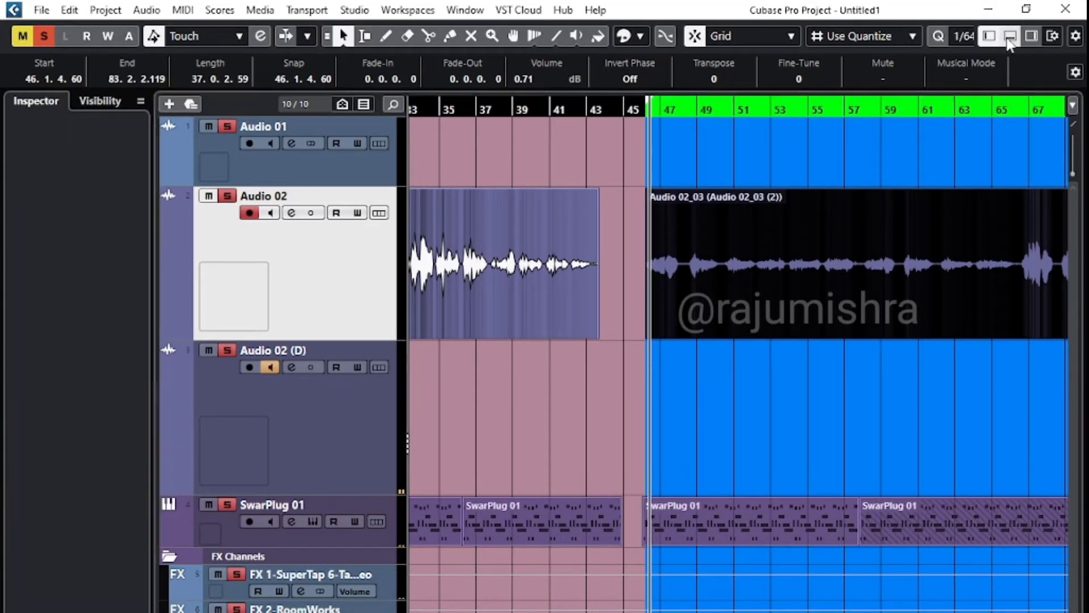
click(1008, 39)
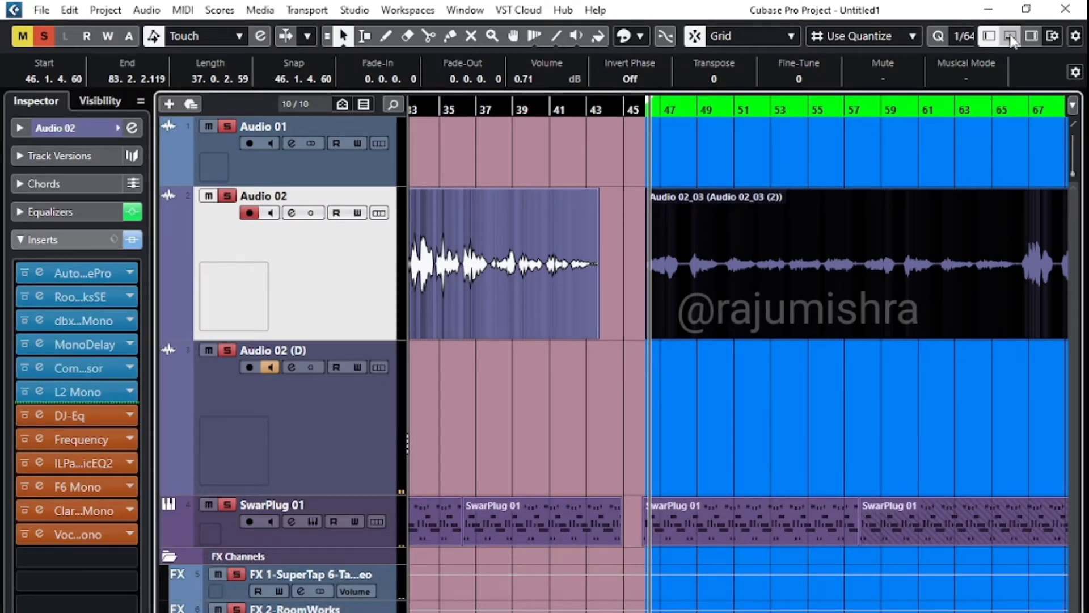
click(1009, 34)
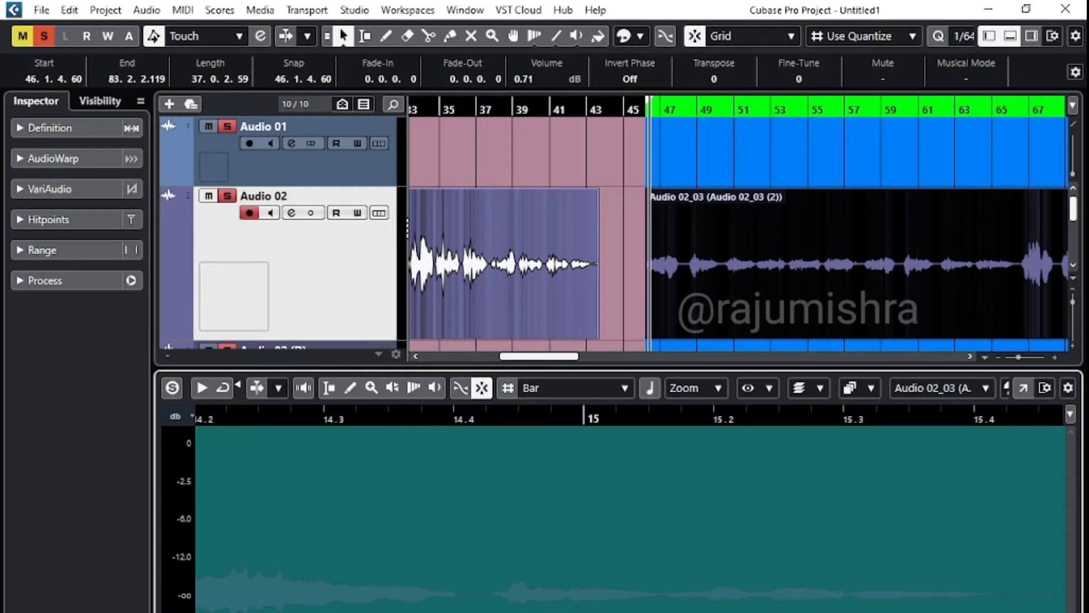
click(36, 101)
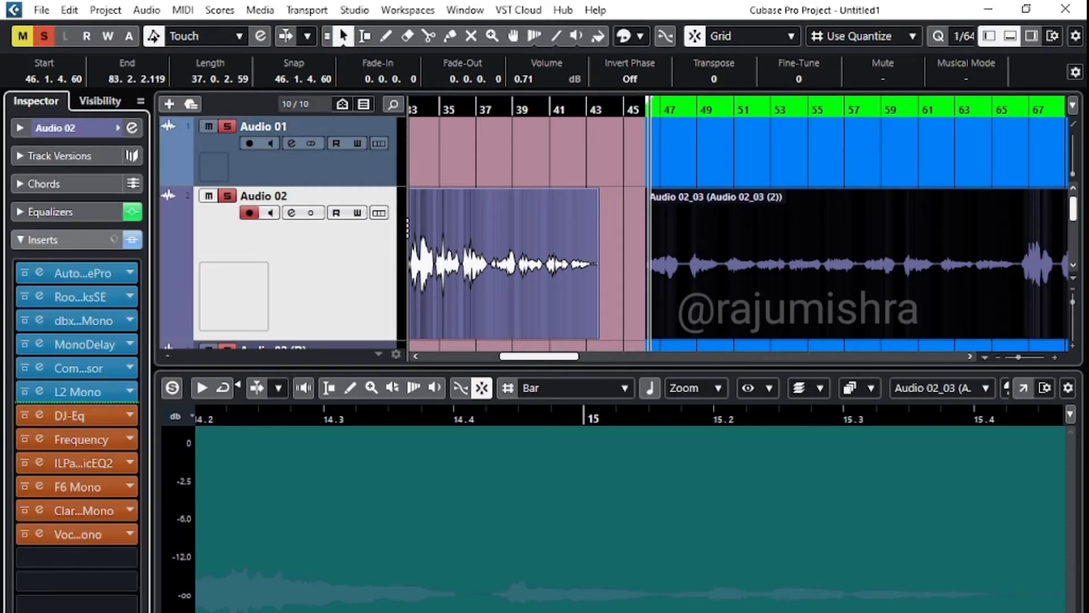
Look through the lower zone's MixConsole, Editor, Sampler Control and Chord Pads pages, and hide the zone.
click(107, 611)
click(219, 611)
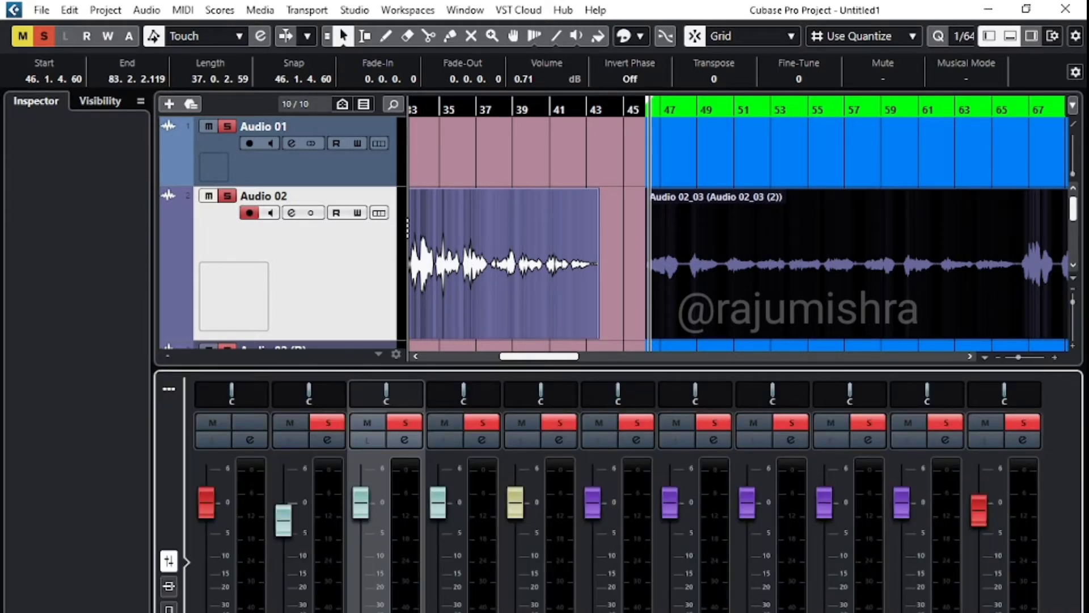
click(284, 611)
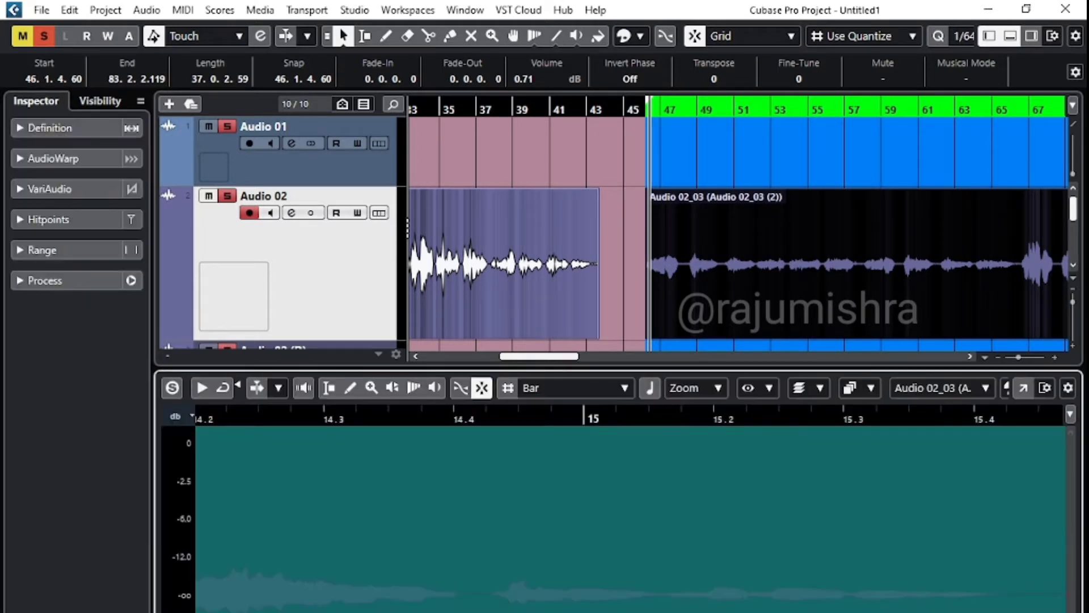
click(347, 610)
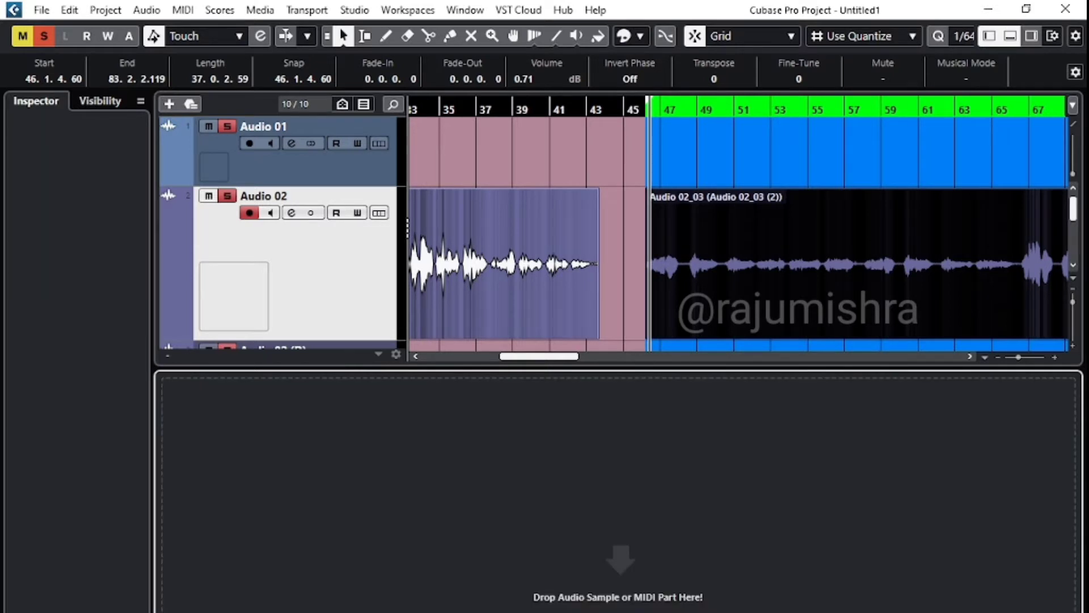
click(417, 610)
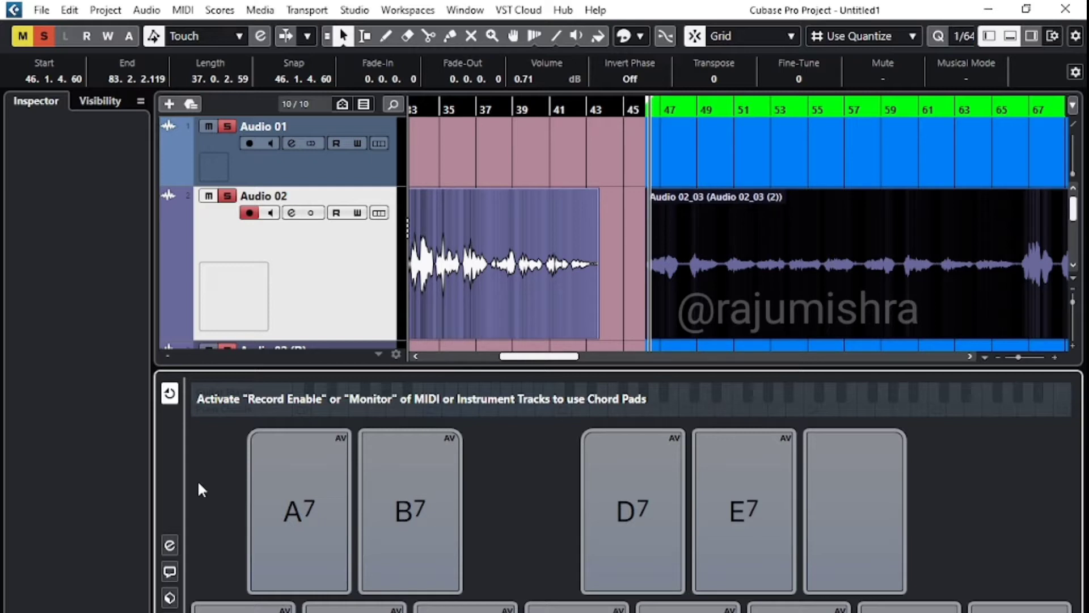
mouse_move(283, 516)
mouse_move(420, 527)
scroll(623, 298, down, 1)
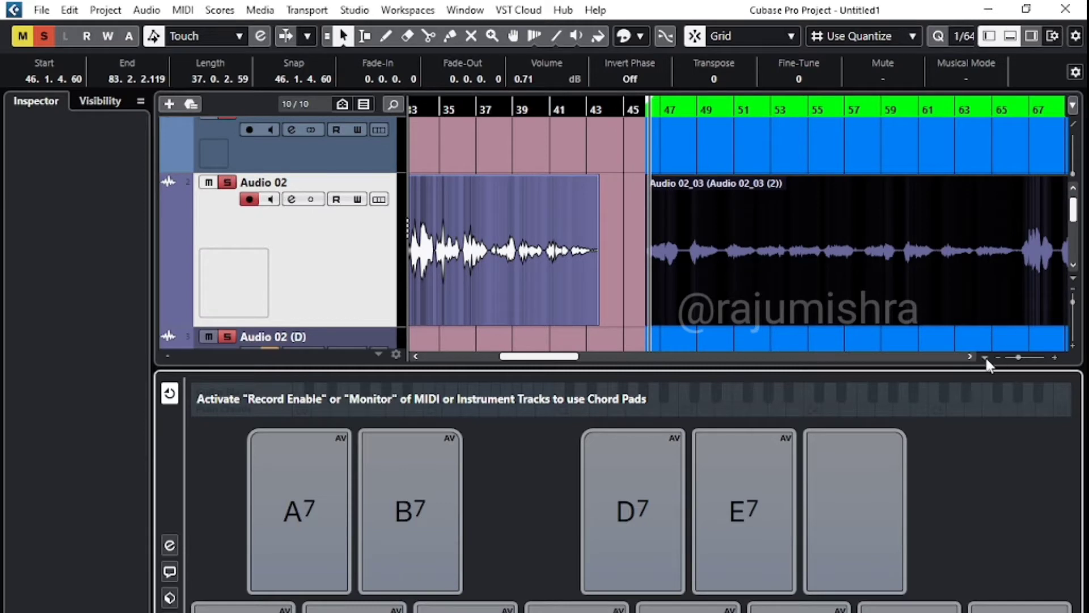
click(1010, 36)
click(1011, 36)
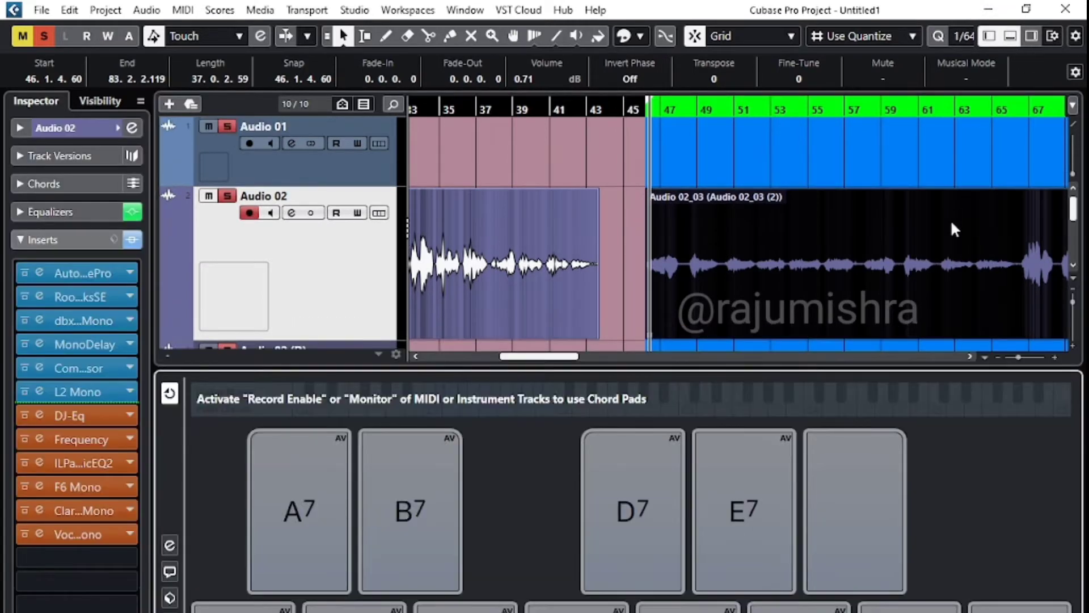
click(1010, 36)
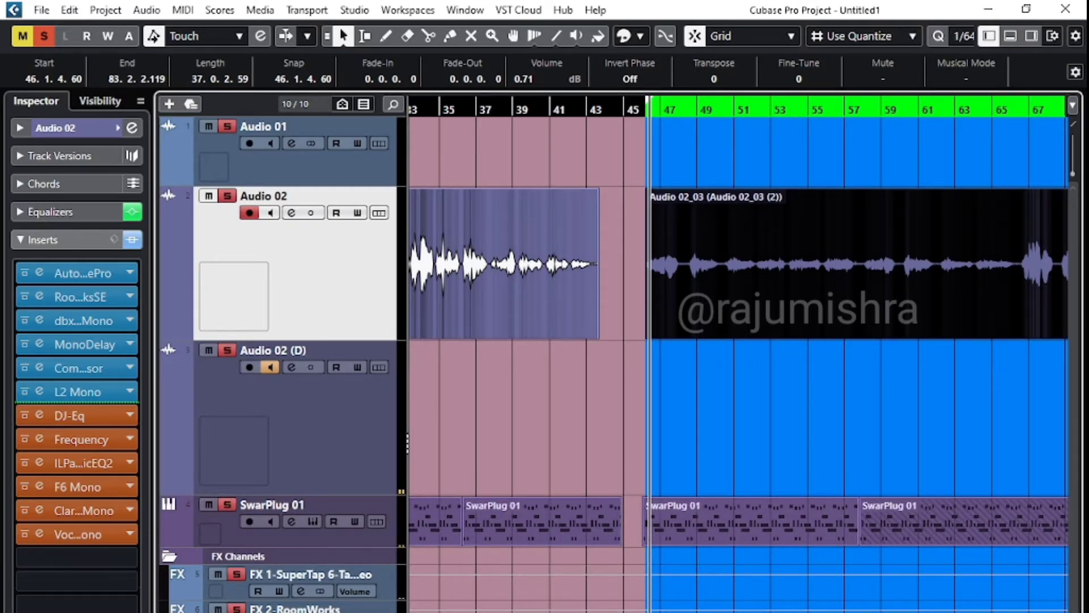
Insert the Clarity Vx Mono plug-in in slot 13 of the Audio 02 track and reposition its window over the track list.
scroll(739, 351, left, 10)
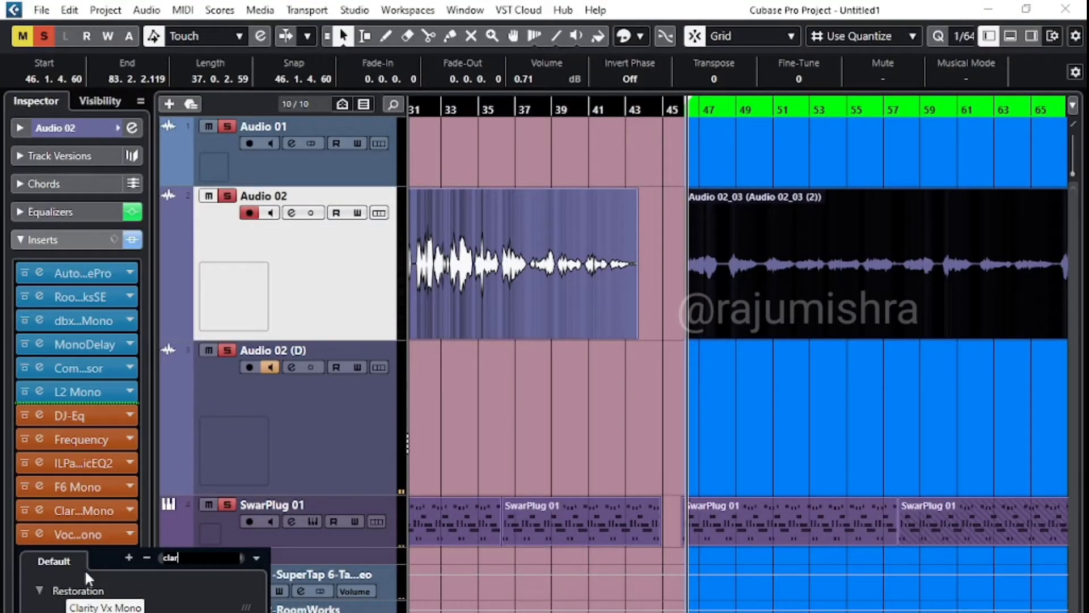
double_click(89, 607)
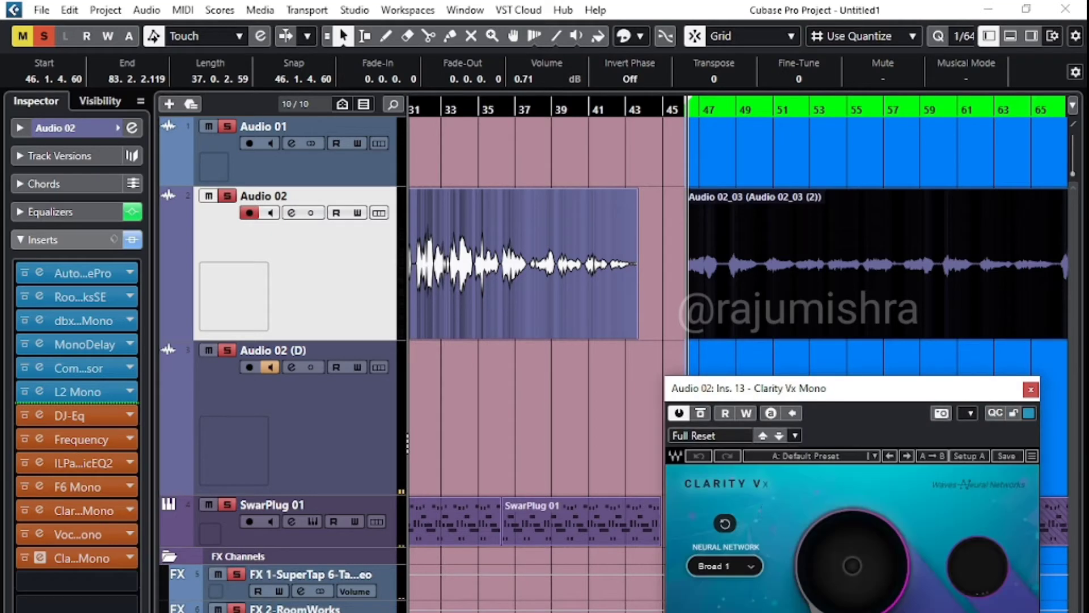
drag(975, 393, 827, 343)
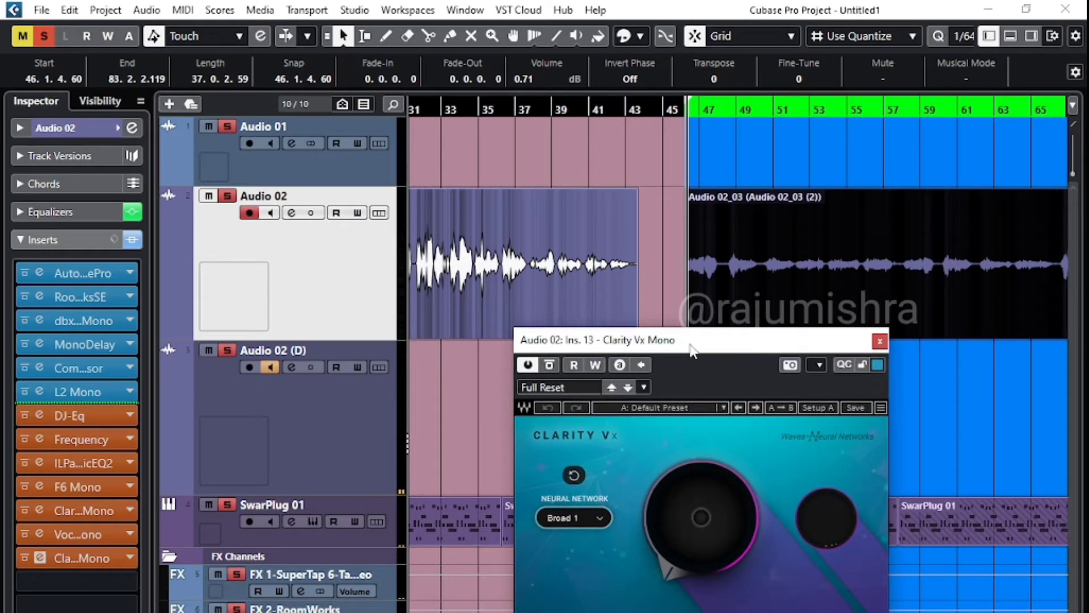
drag(692, 350, 703, 327)
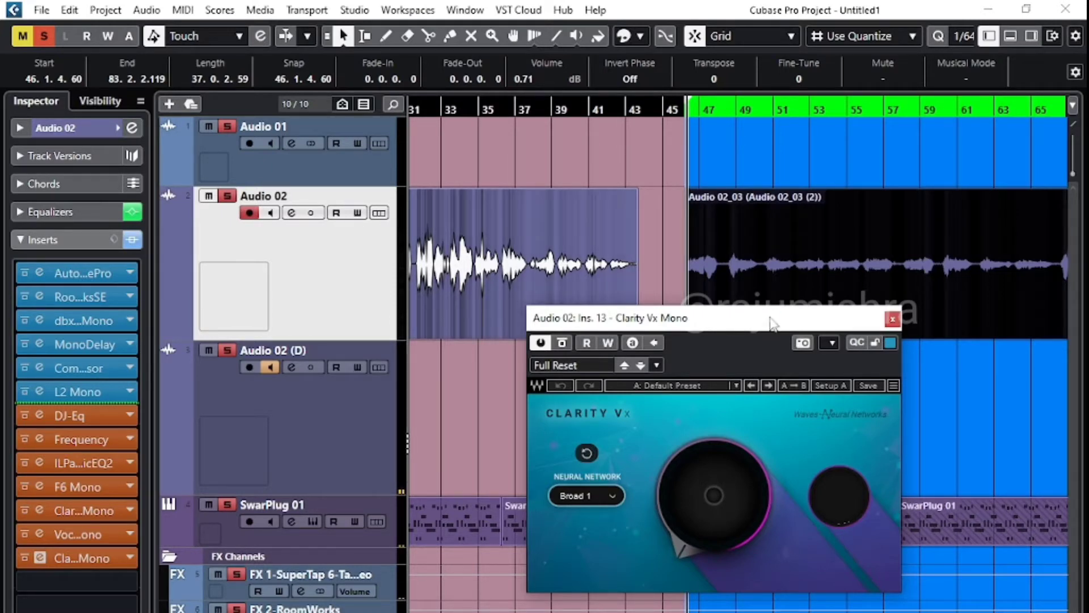
drag(773, 323, 507, 211)
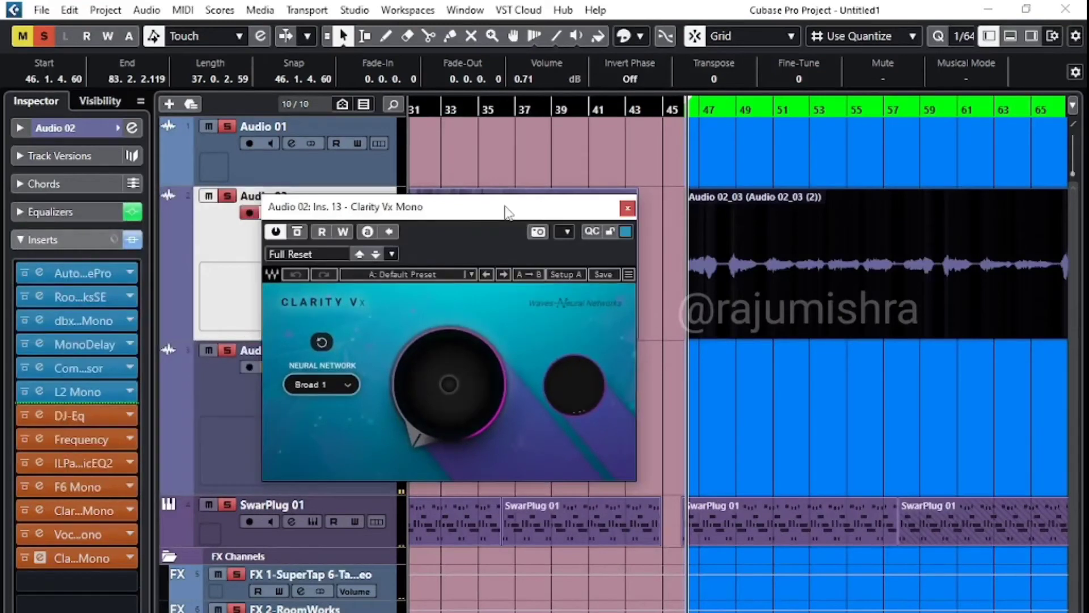
mouse_move(472, 356)
drag(594, 216, 482, 200)
Bypass the Clarity Vx Pro Mono insert on Audio 02 and mute the SwarPlug 01 track.
click(25, 510)
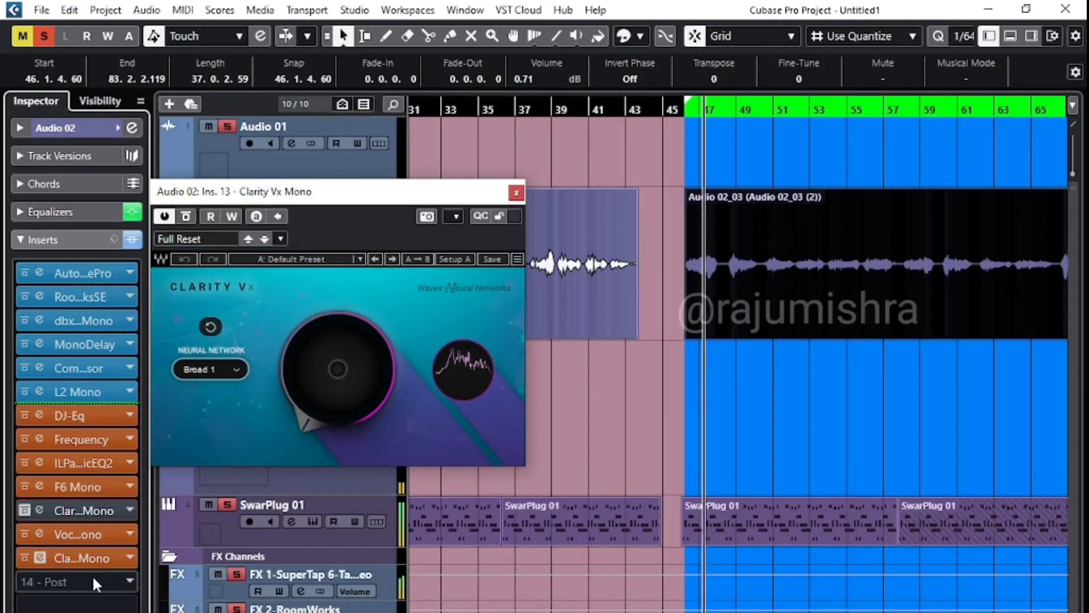
drag(365, 198, 437, 151)
click(209, 504)
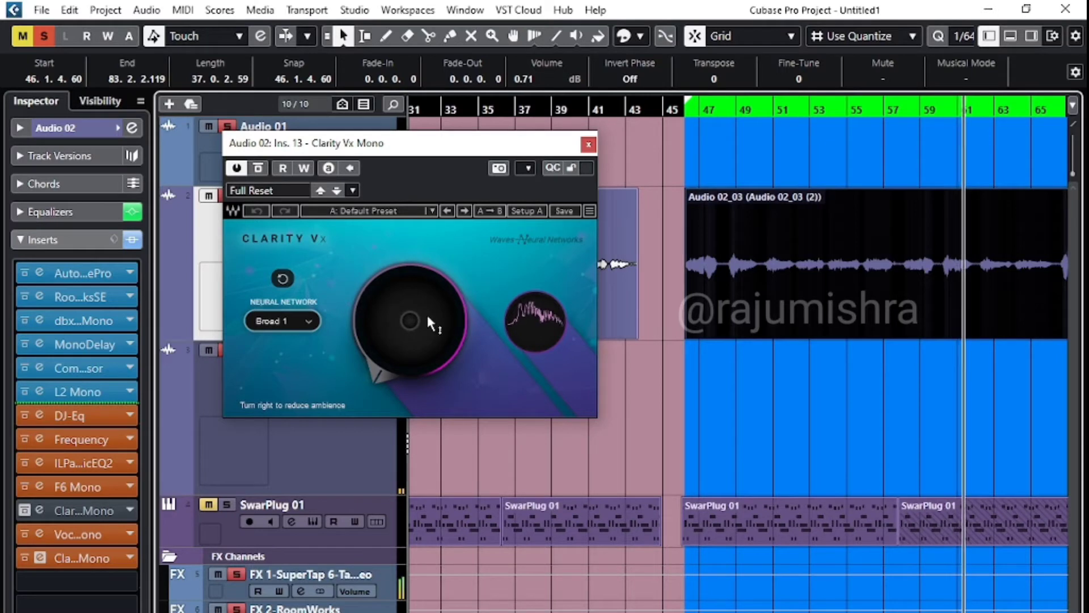
Raise the Clarity Vx Mono ambience reduction to 35.0, fine-tune it to 38.0 during playback, and stop playback.
mouse_move(429, 319)
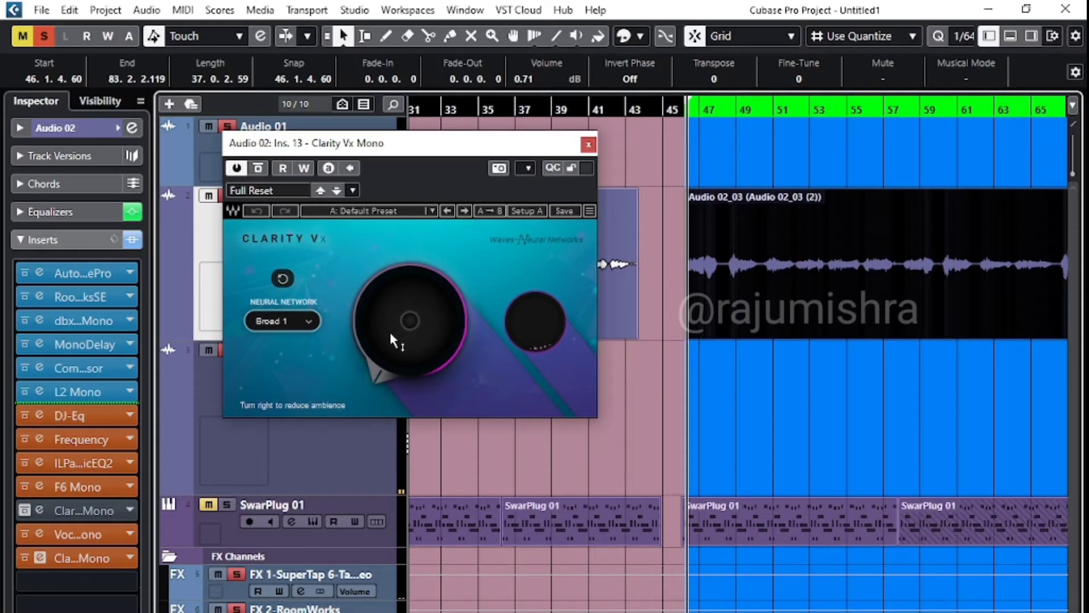
mouse_move(391, 334)
drag(391, 339, 390, 323)
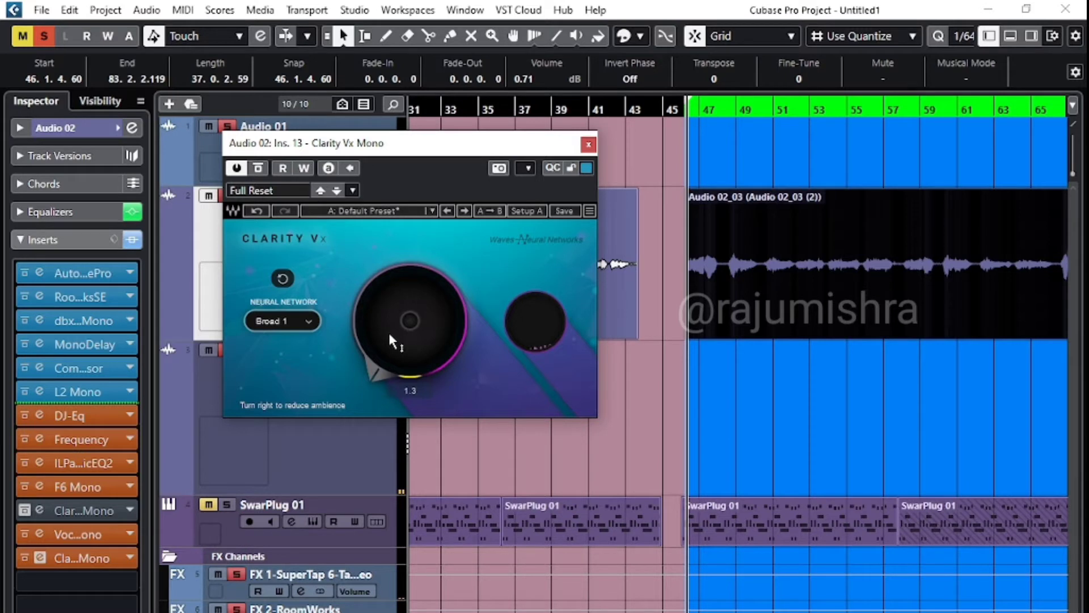
drag(390, 336, 390, 327)
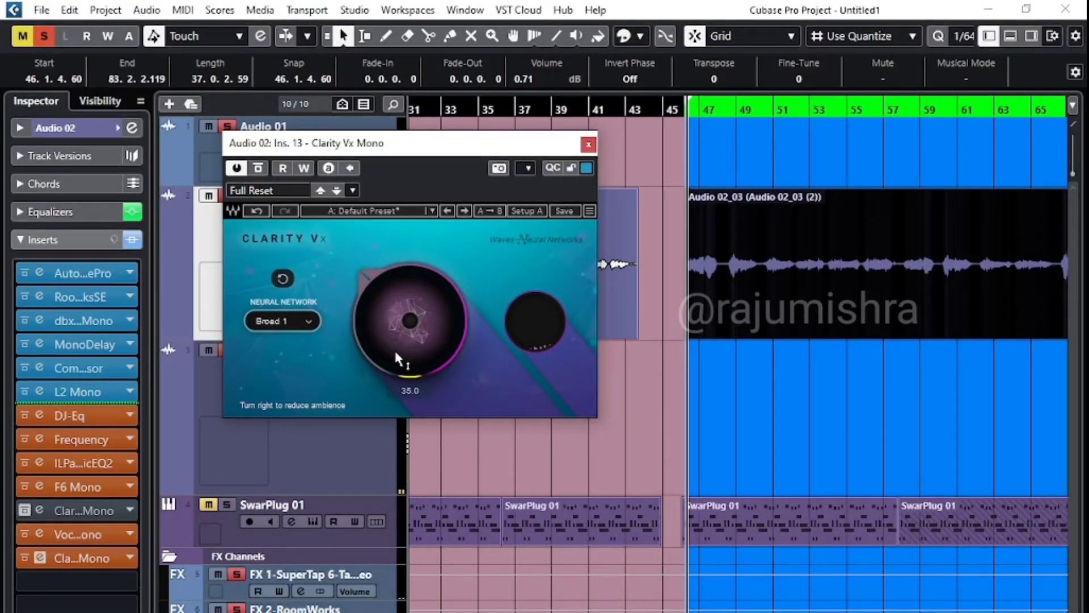
key(space)
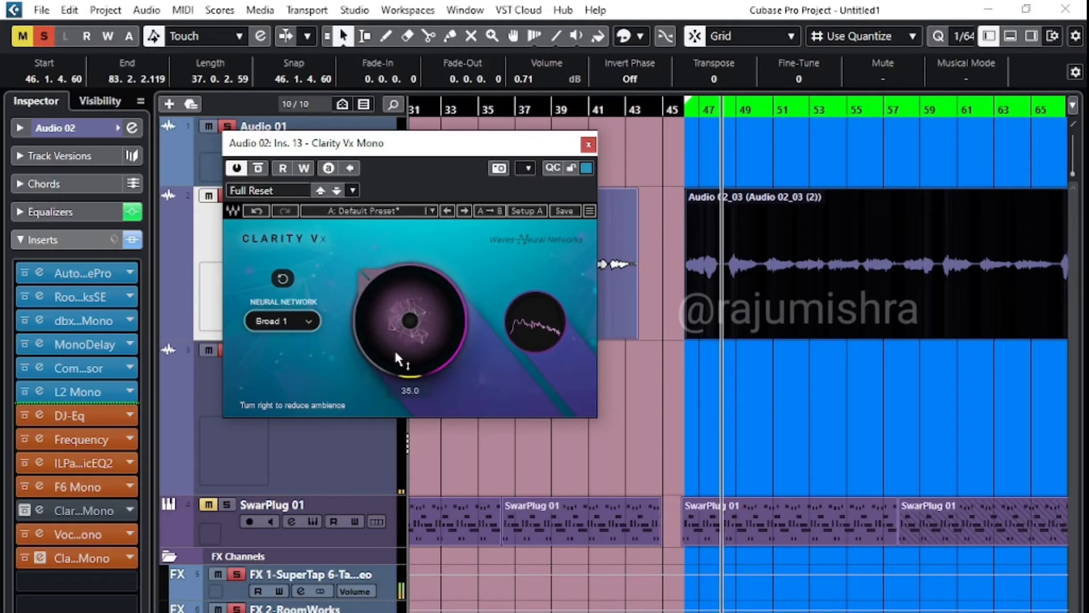
mouse_move(396, 354)
mouse_down()
mouse_move(395, 337)
mouse_move(393, 362)
mouse_move(390, 352)
mouse_up()
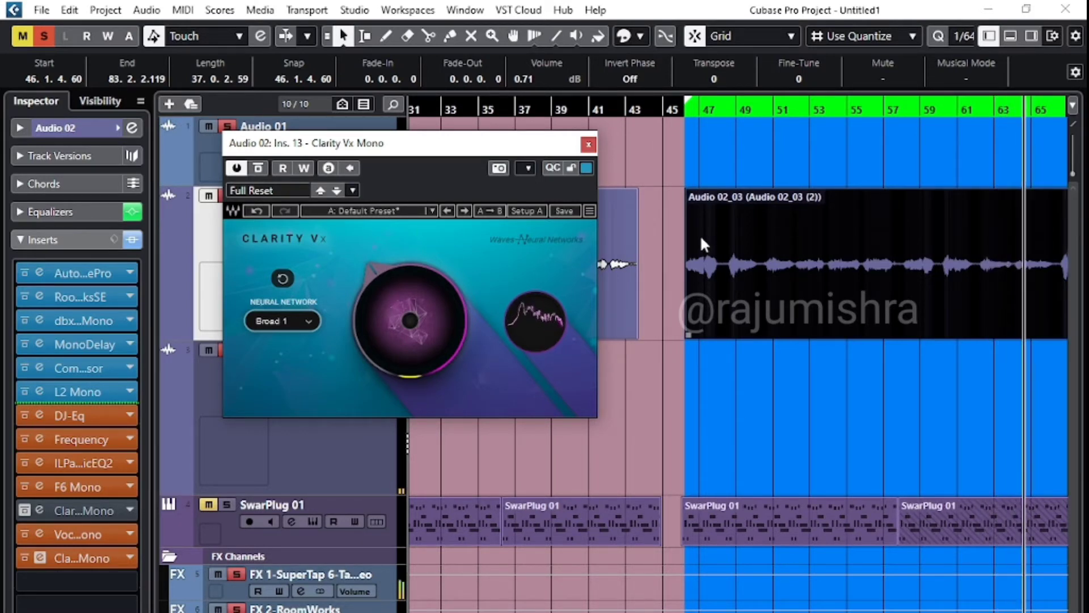
key(space)
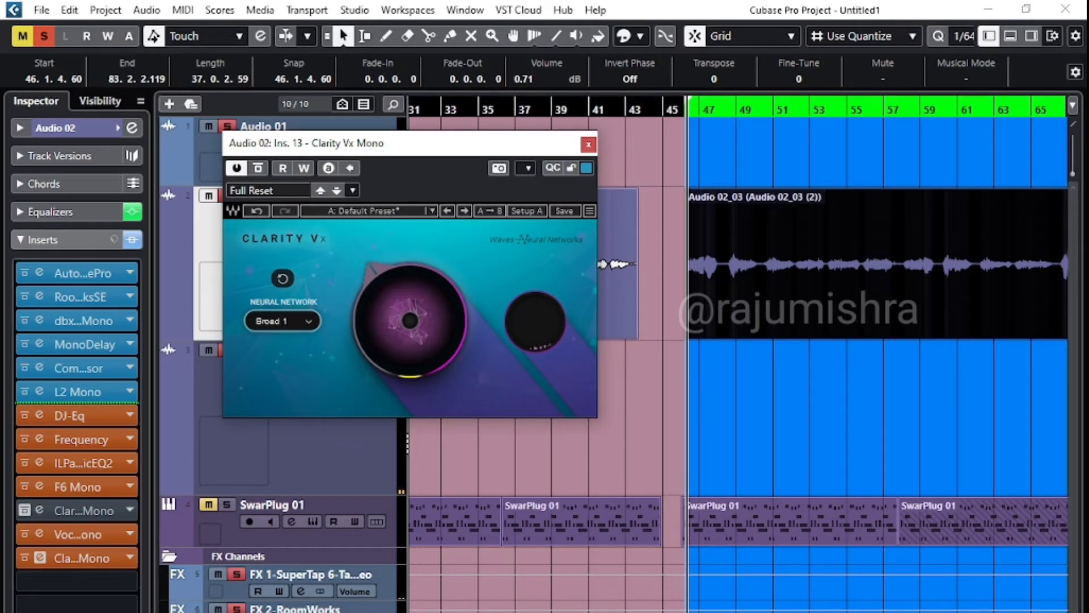
click(686, 397)
key(space)
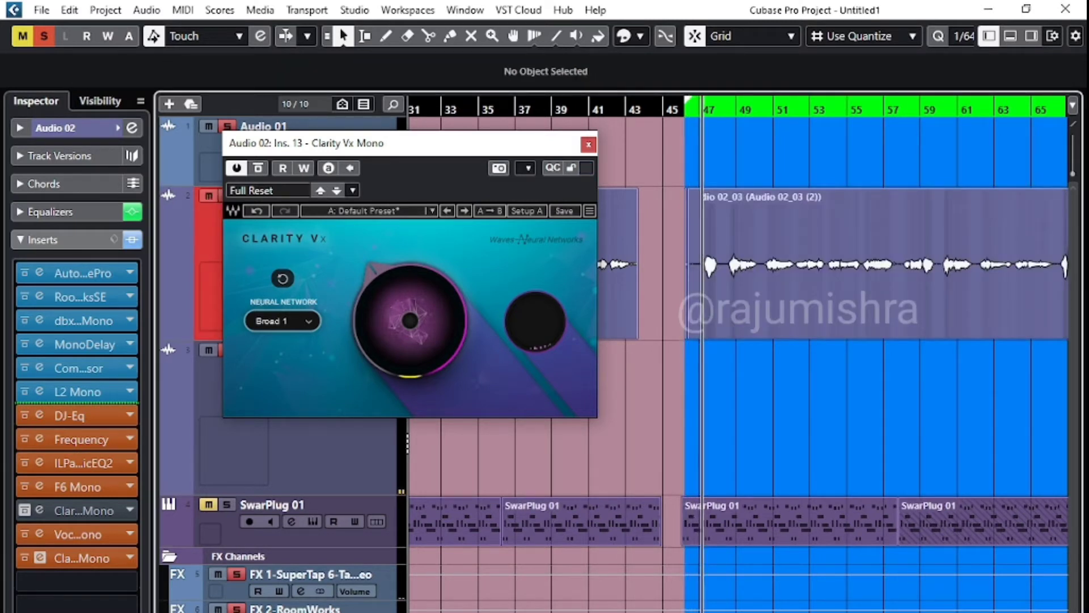
key(space)
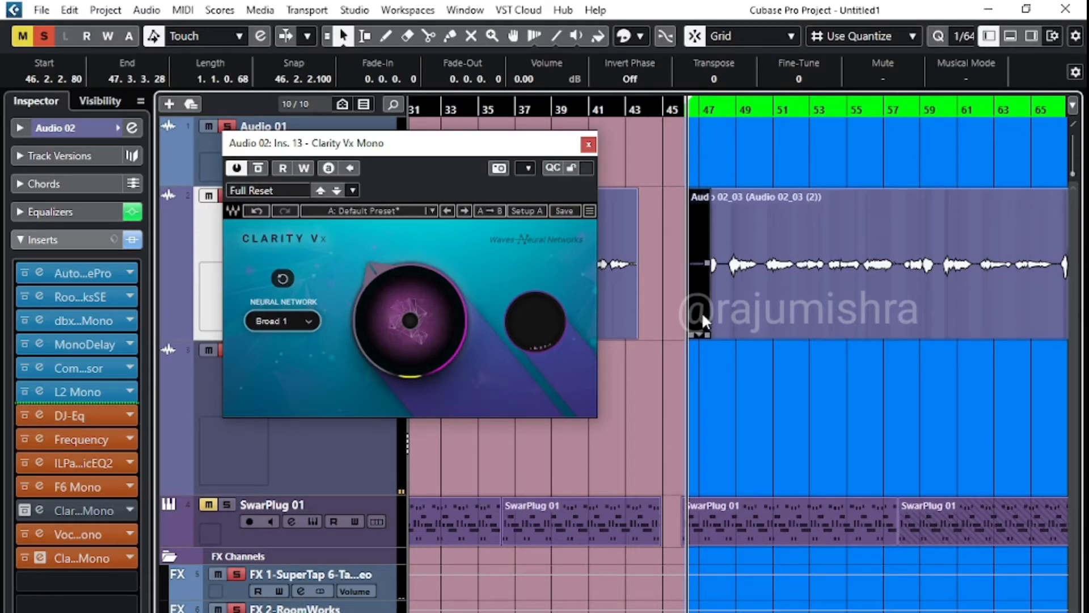
key(Delete)
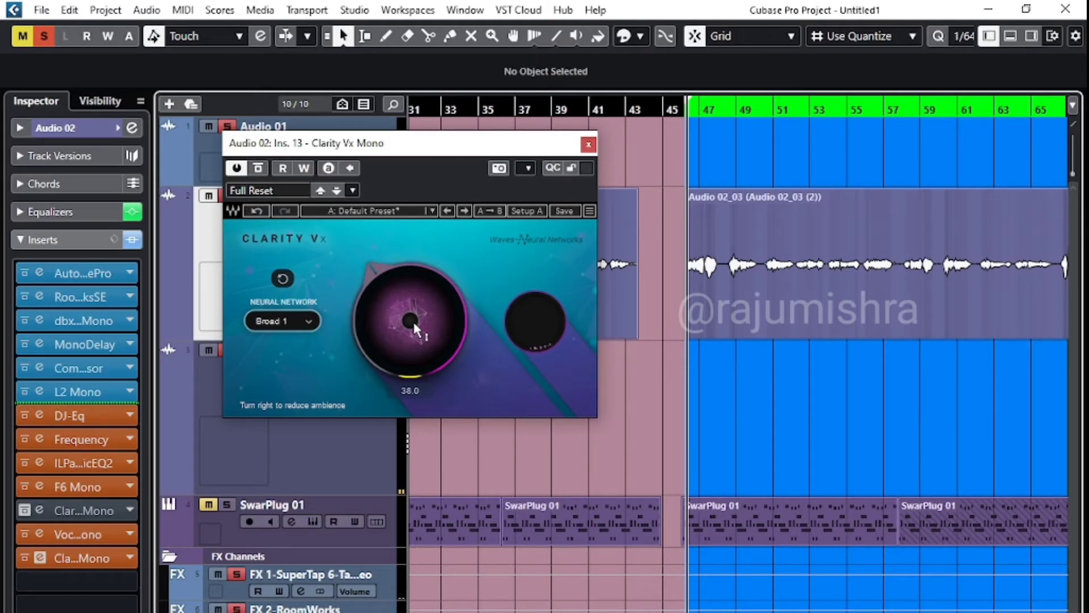
Raise the Clarity Vx Mono ambience reduction to 80.2 and briefly play back the vocal.
drag(399, 334, 399, 318)
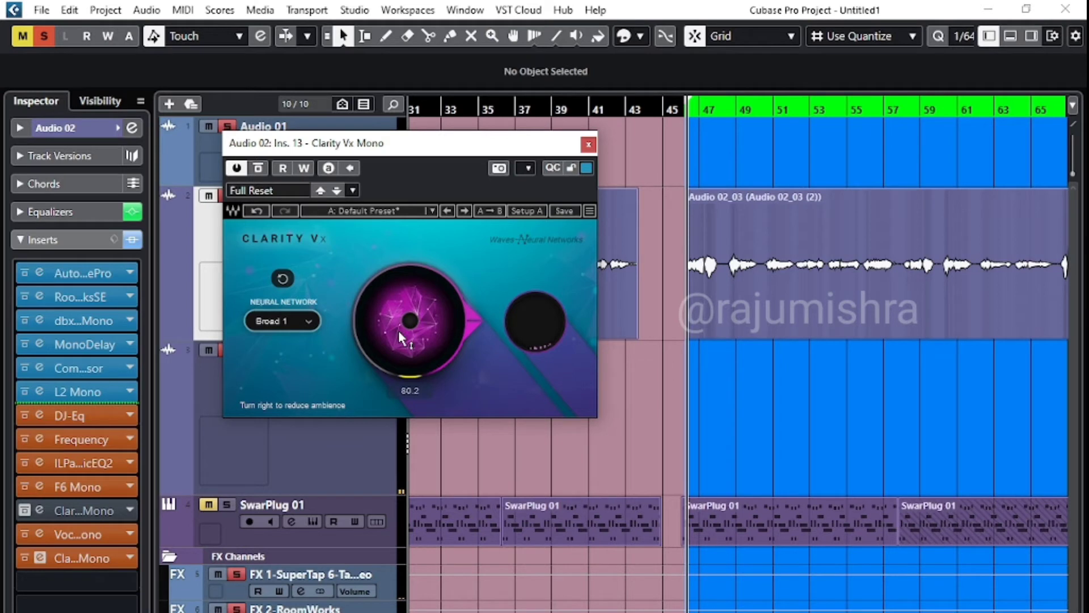
key(space)
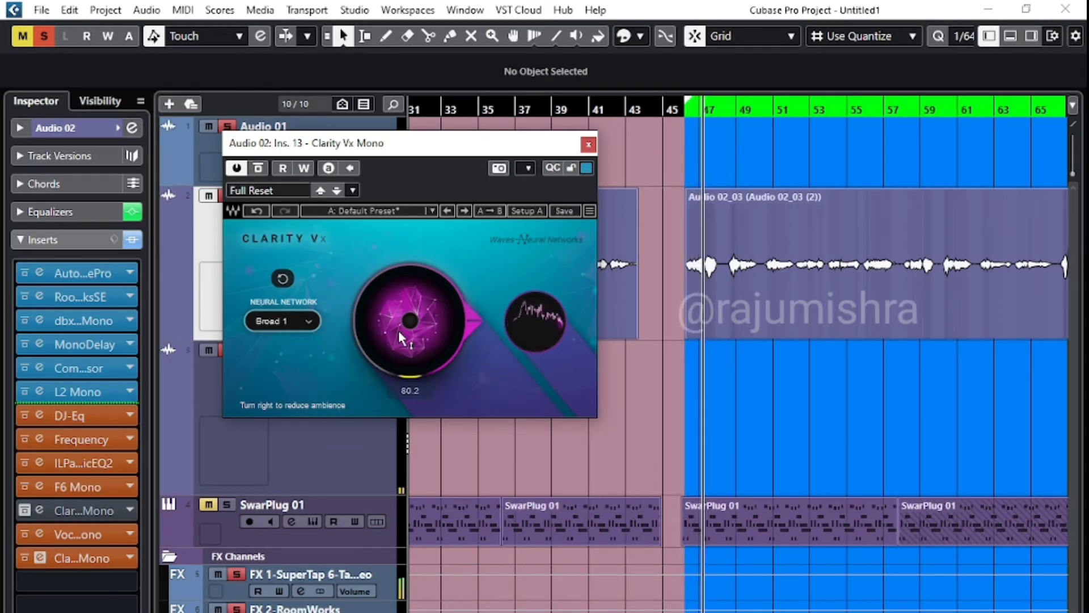
key(space)
Reactivate the Clarity Vx Pro Mono insert on Audio 02 and bypass the Clarity Vx Mono insert in slot 13.
click(40, 509)
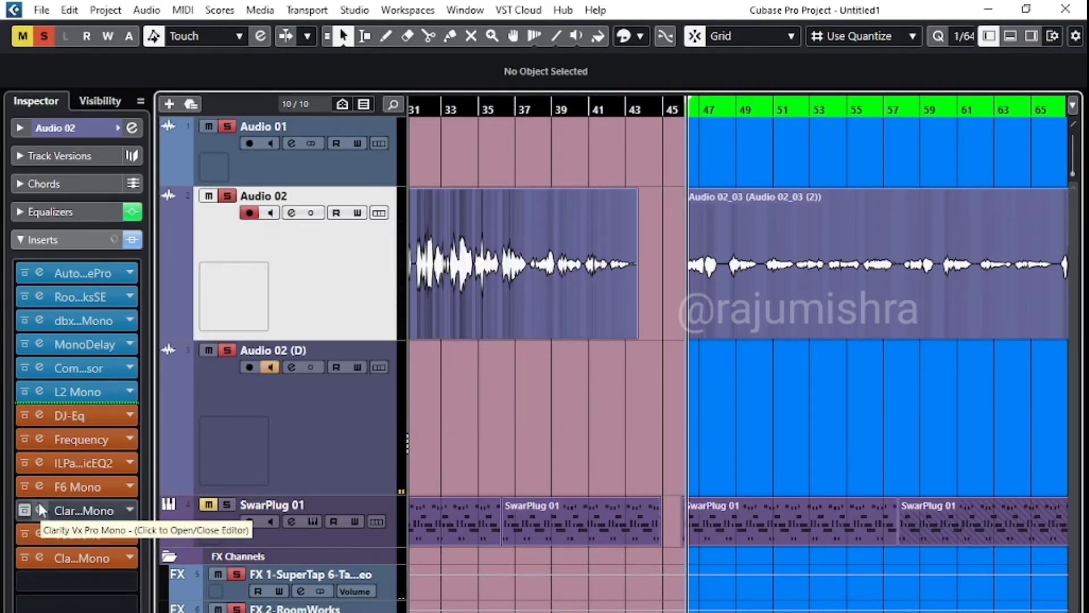
click(28, 508)
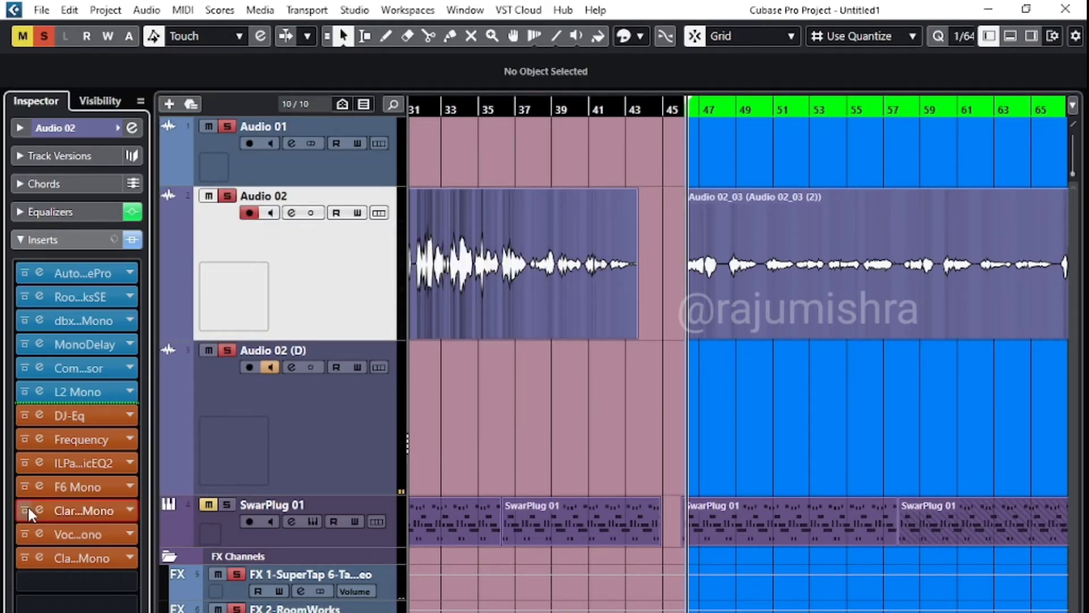
click(23, 556)
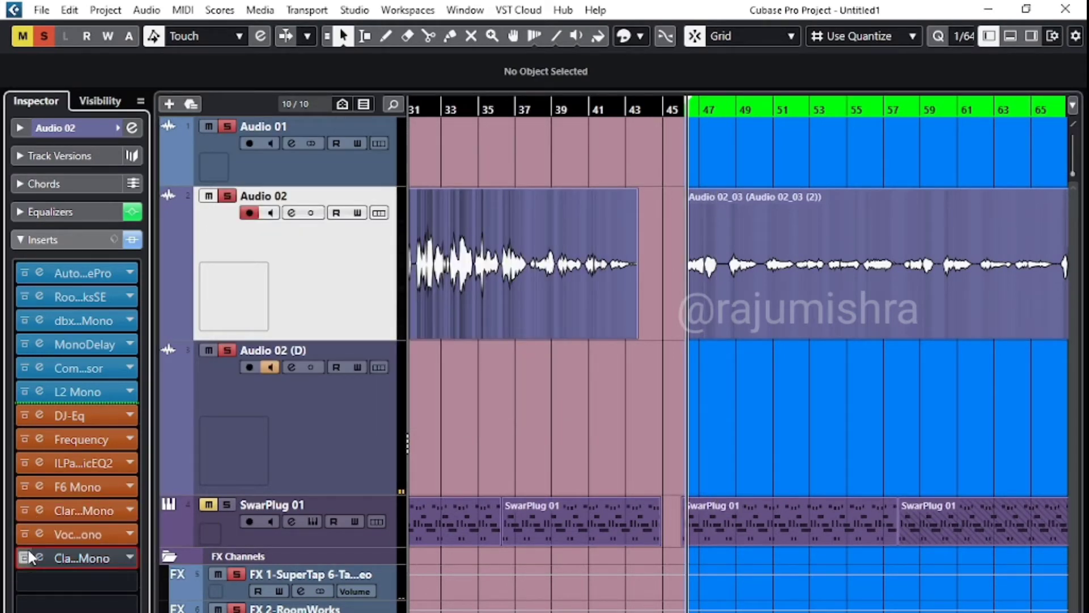
In Clarity Vx Pro Mono, try the main control centred and toward Voice, set it toward Ambience, and close the editor.
click(42, 513)
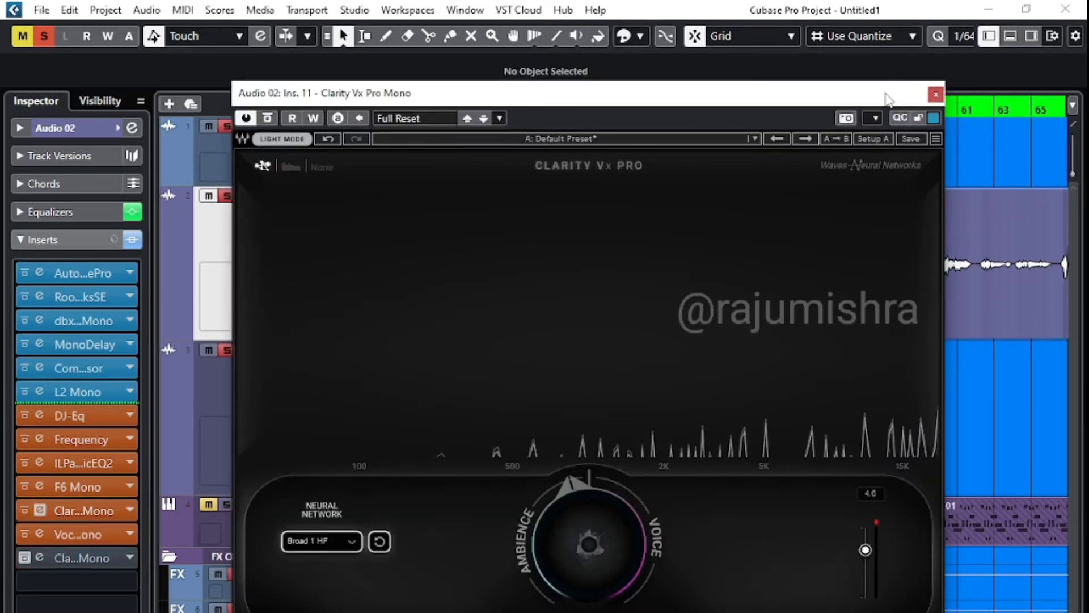
drag(888, 98, 833, 124)
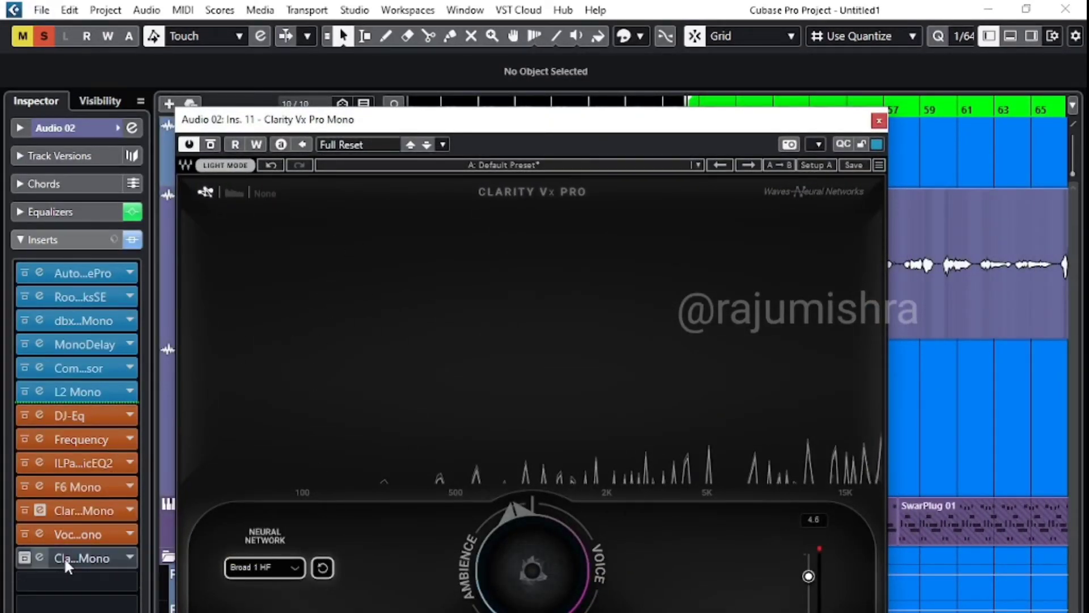
drag(767, 128, 619, 110)
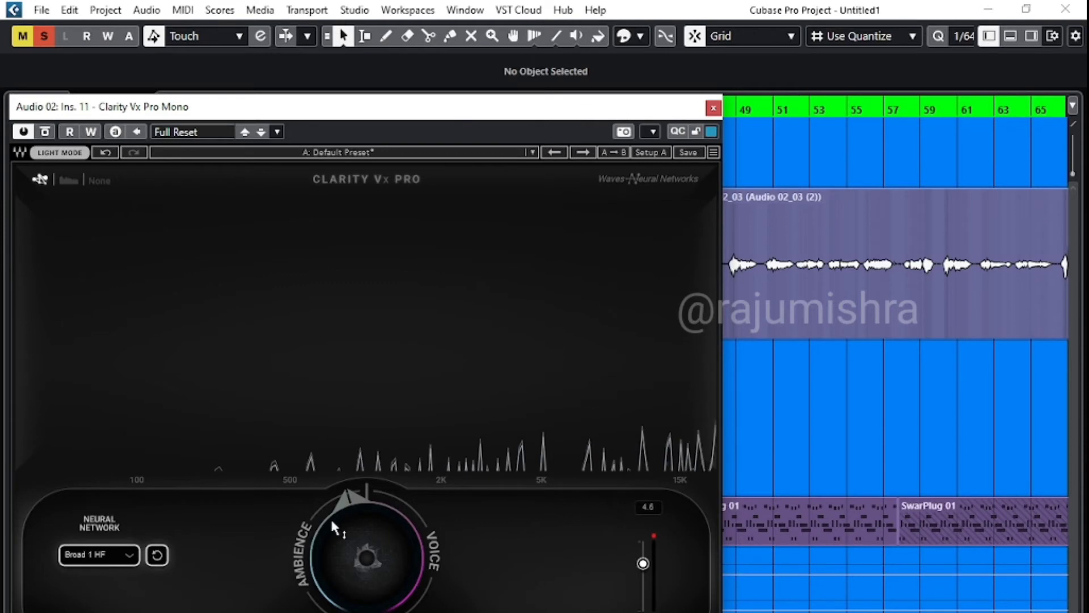
drag(330, 516, 331, 508)
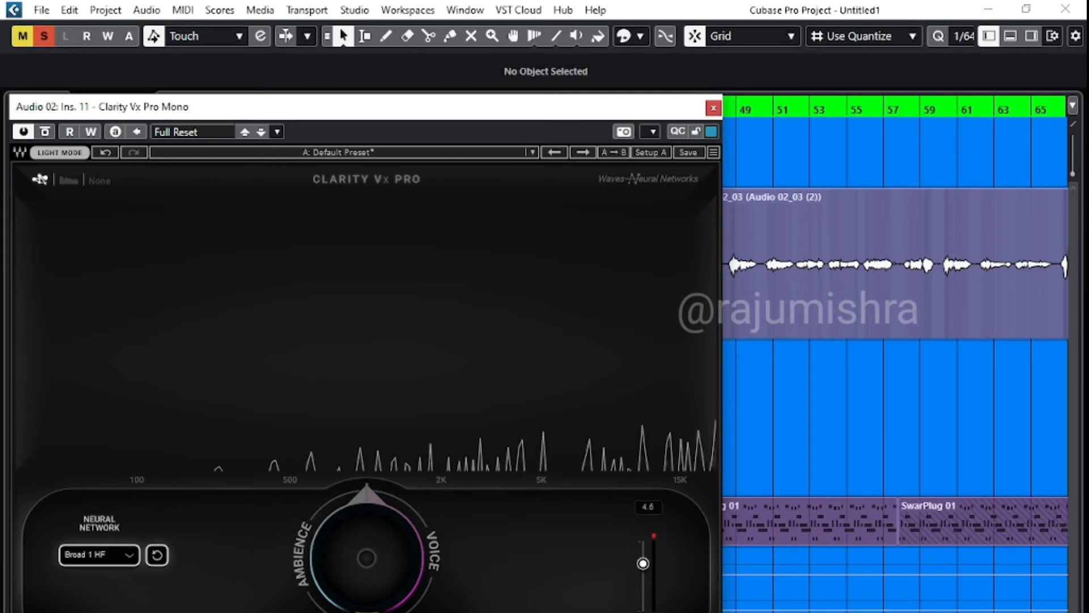
drag(367, 558, 367, 539)
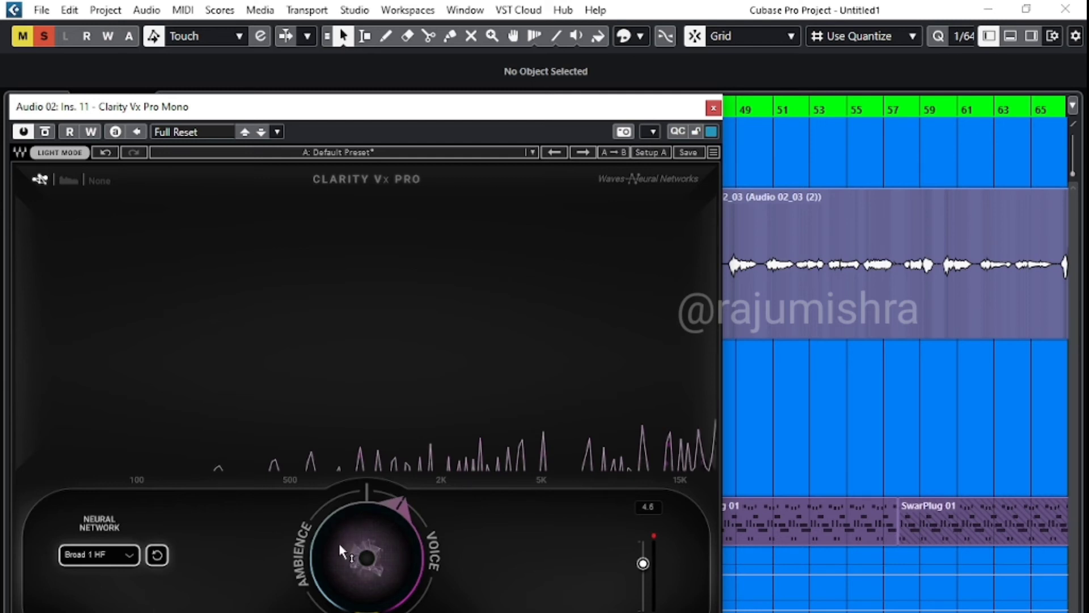
drag(342, 529, 342, 539)
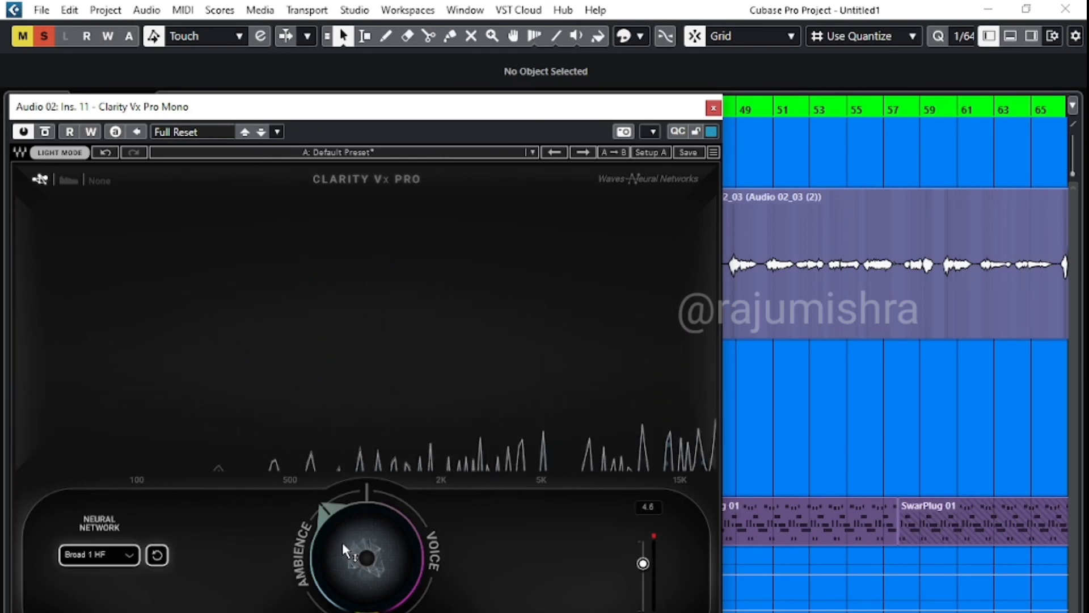
click(713, 109)
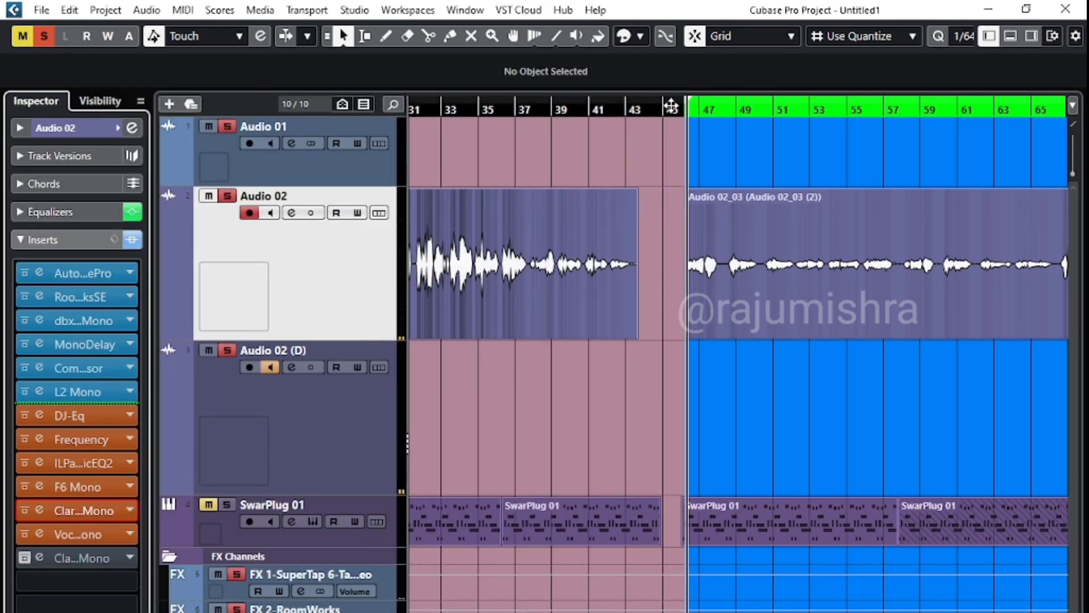